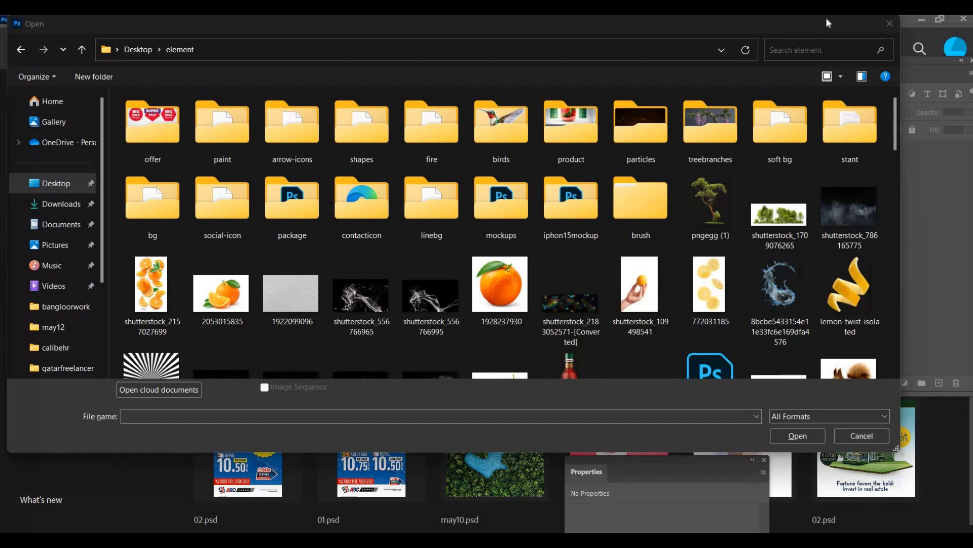
drag(828, 25, 826, 33)
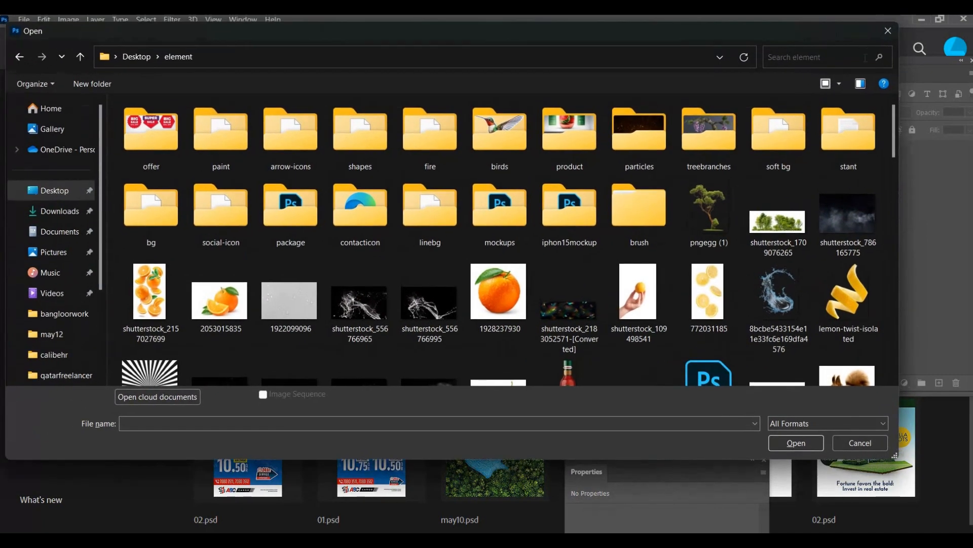
drag(860, 35, 846, 36)
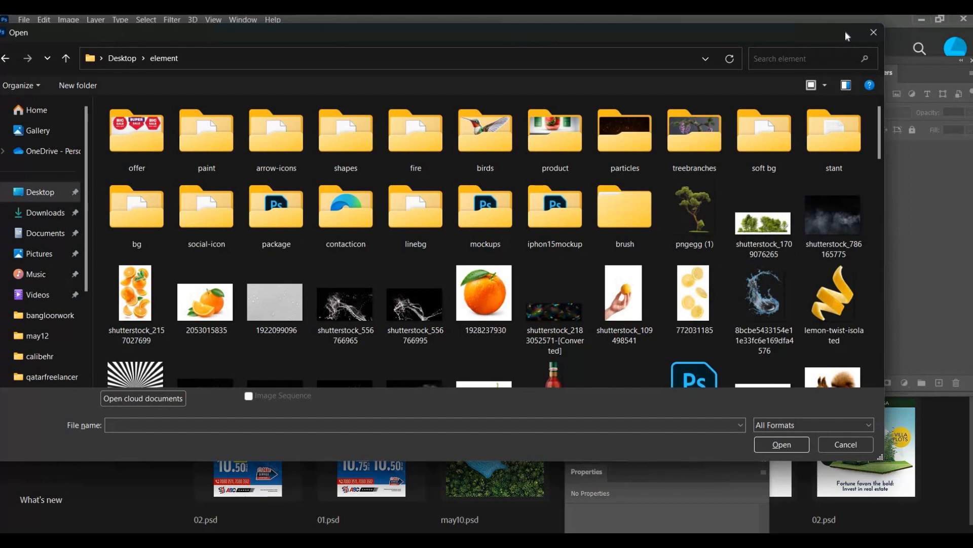
drag(846, 34, 856, 39)
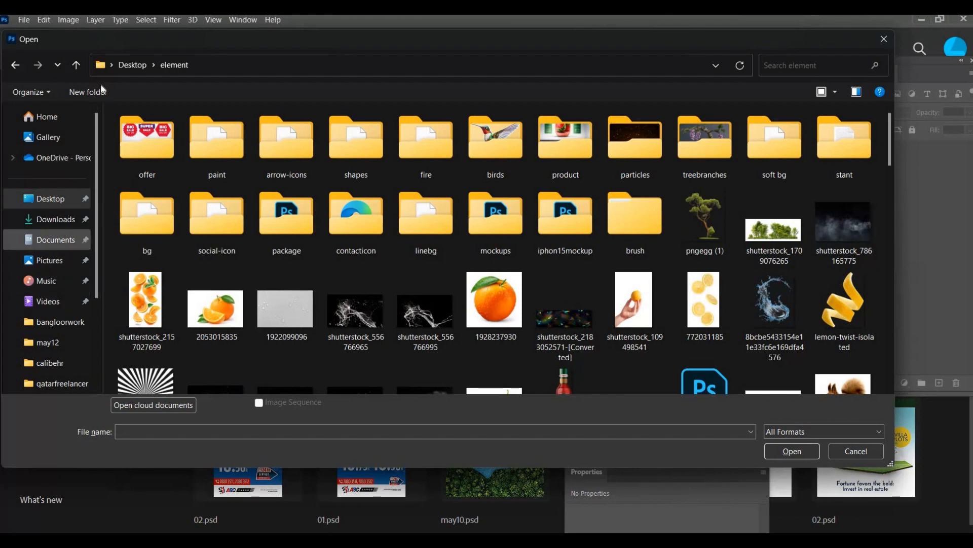
Step: Open the business card mockup 1449.psd from the bcard folder inside element > mockups
click(222, 138)
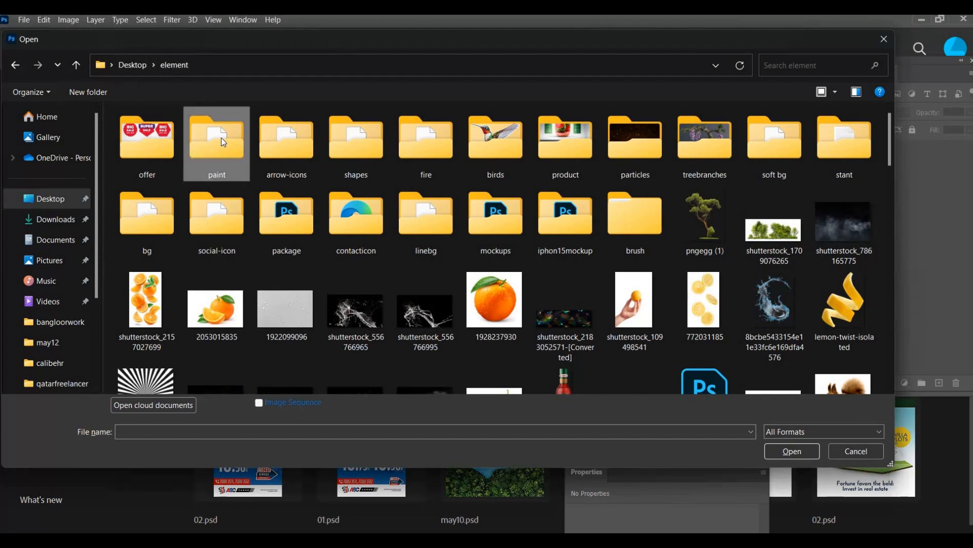
key(m)
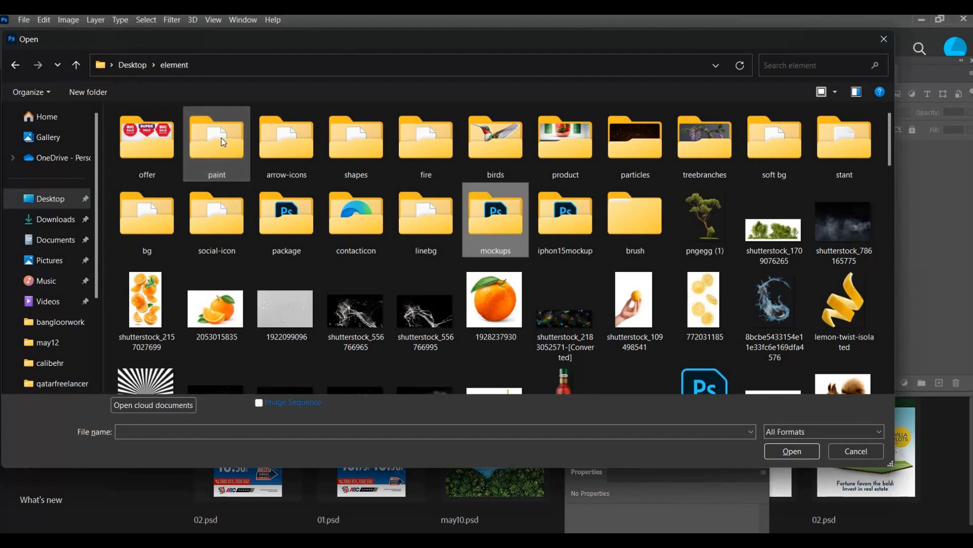
double_click(500, 236)
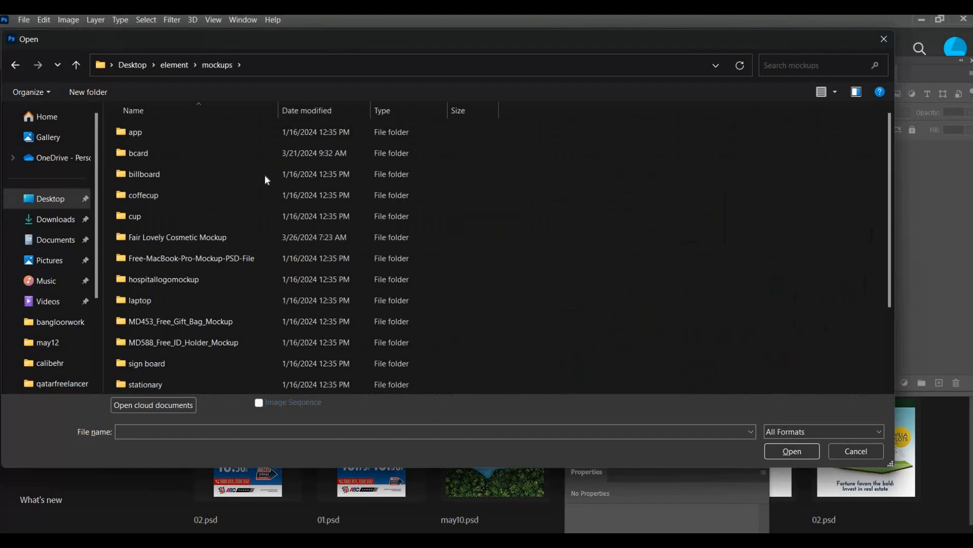
double_click(221, 154)
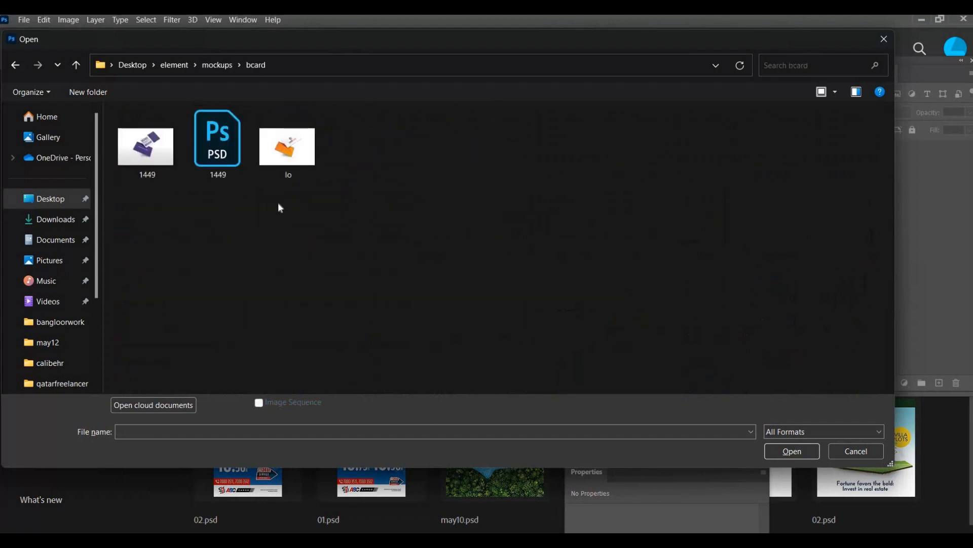
double_click(227, 147)
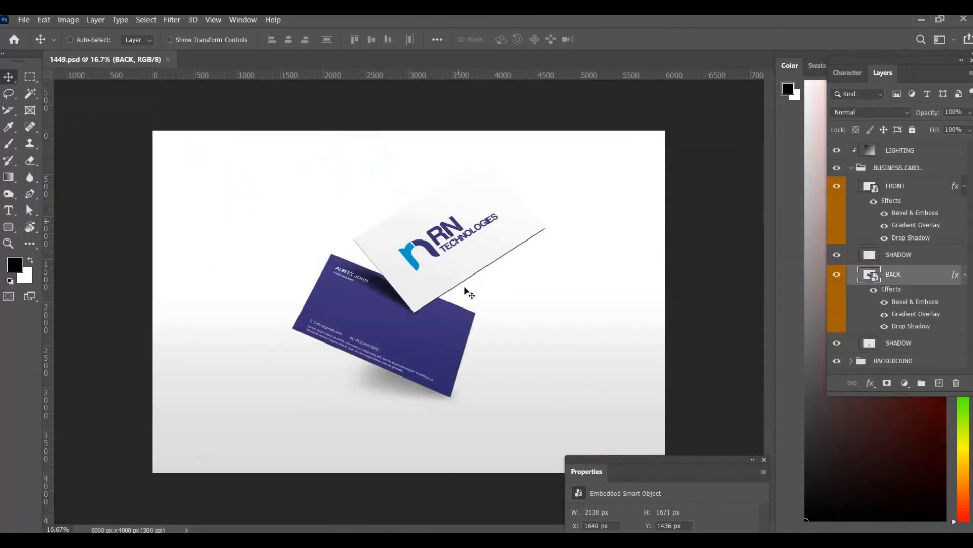
Step: Hide and show again the BACK and FRONT layers to identify which card each one controls
click(836, 275)
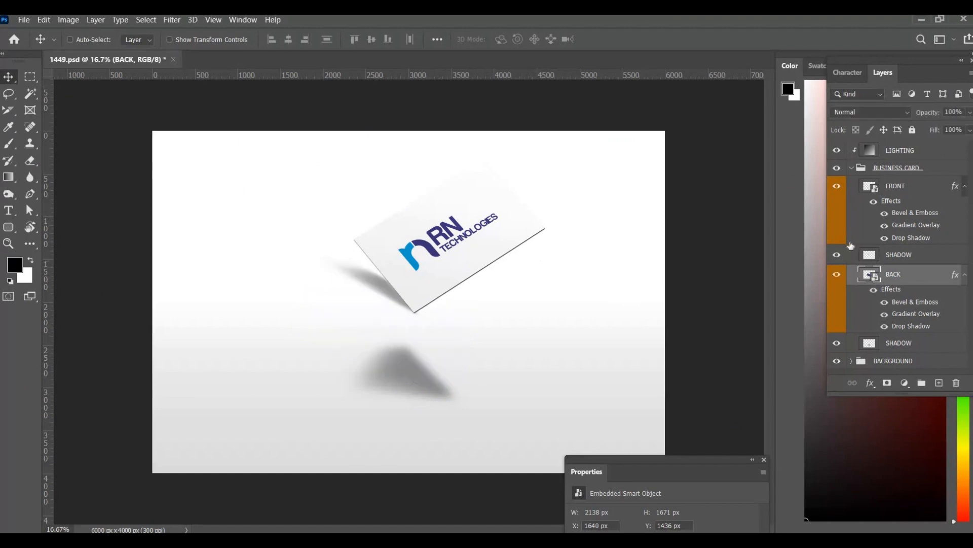
click(837, 275)
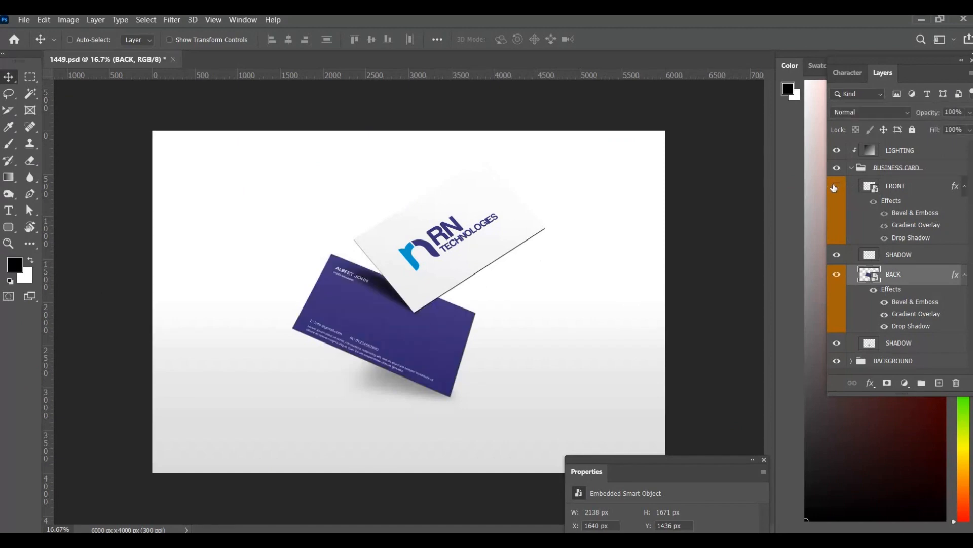
click(836, 186)
click(837, 186)
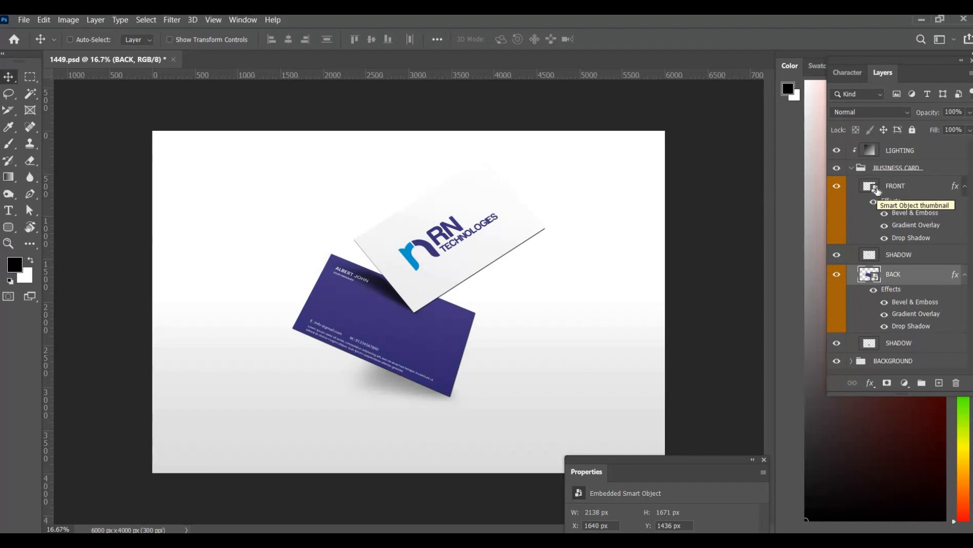
Step: Open the FRONT smart object's contents and delete the RN Technologies logo layer
double_click(877, 190)
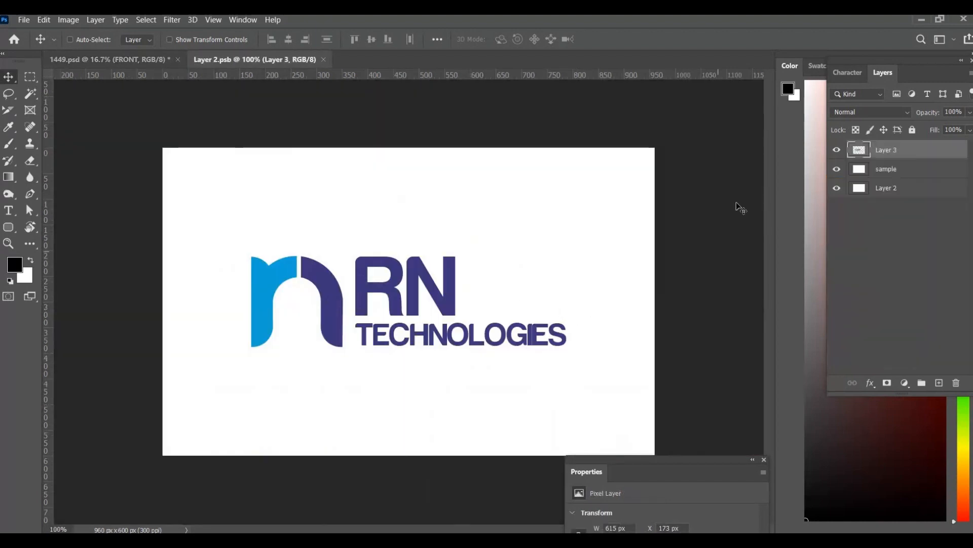
right_click(444, 300)
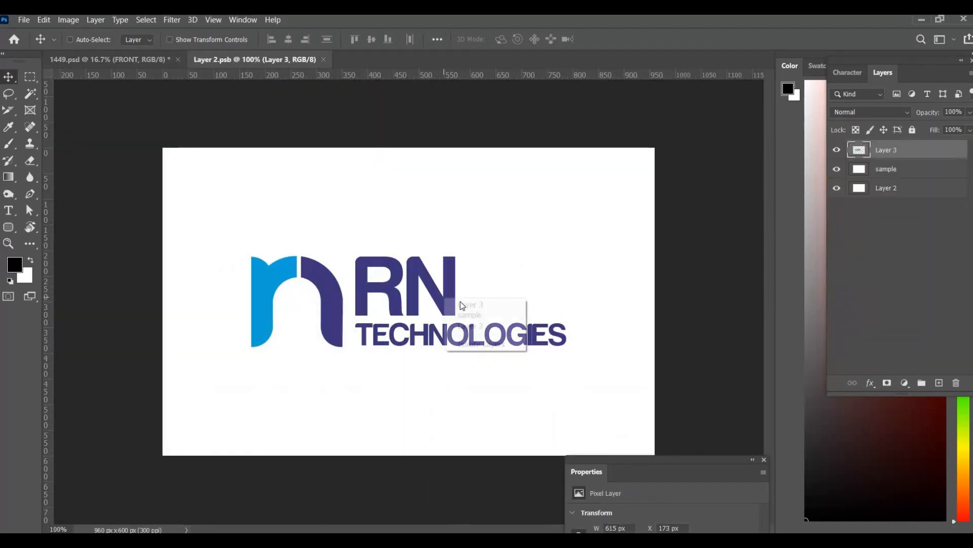
click(448, 305)
drag(444, 302, 469, 269)
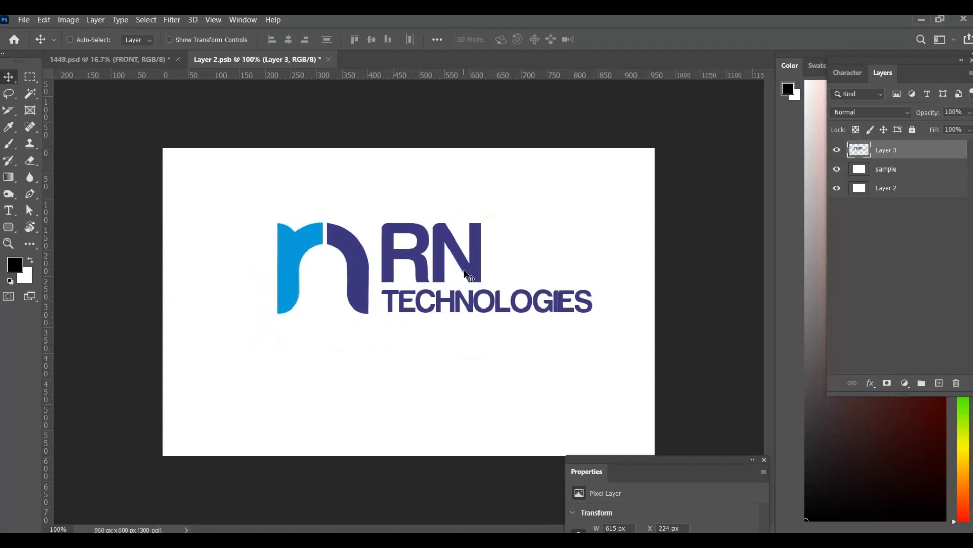
key(Delete)
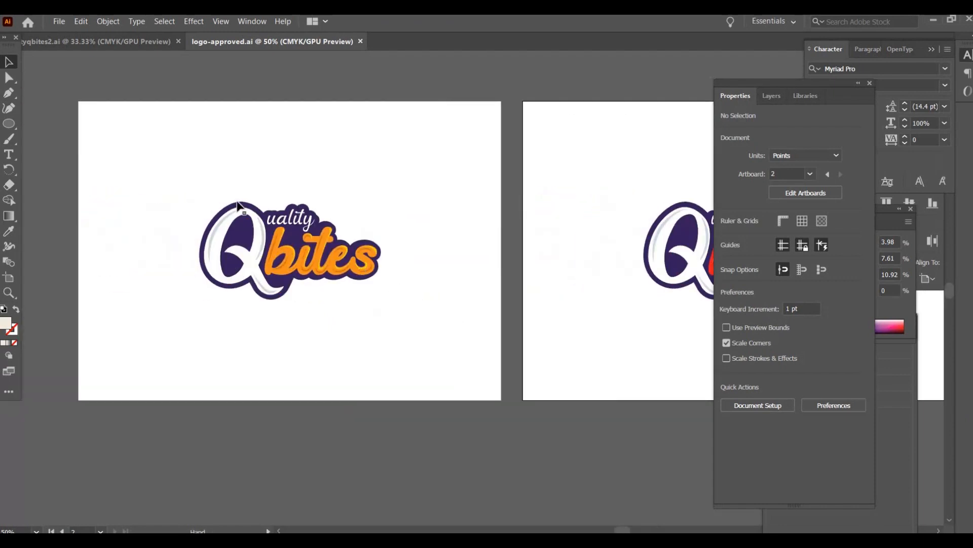
Step: Copy the orange Quality Qbites logo from logo-approved.ai in Illustrator and paste it as pixels into Layer 2.psb in Photoshop
drag(186, 147, 407, 313)
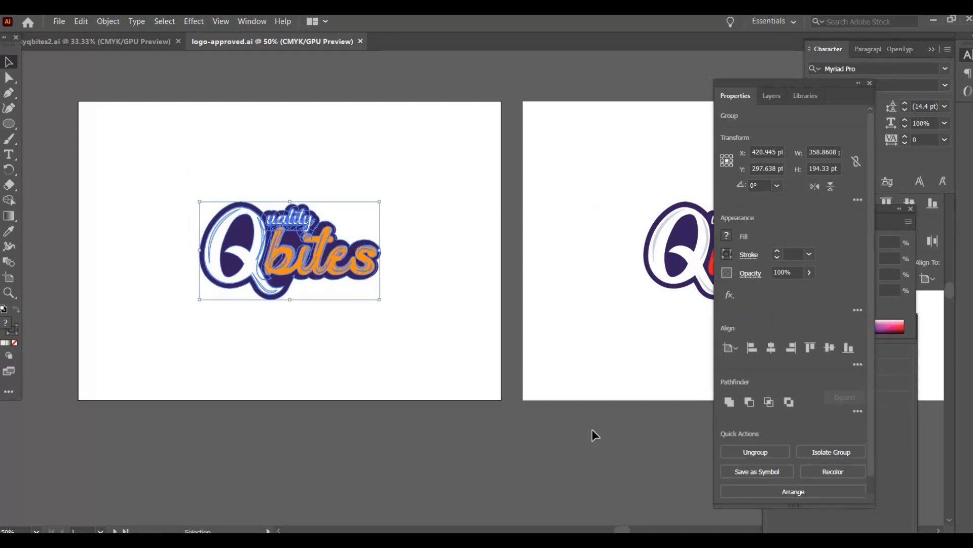
mouse_move(563, 540)
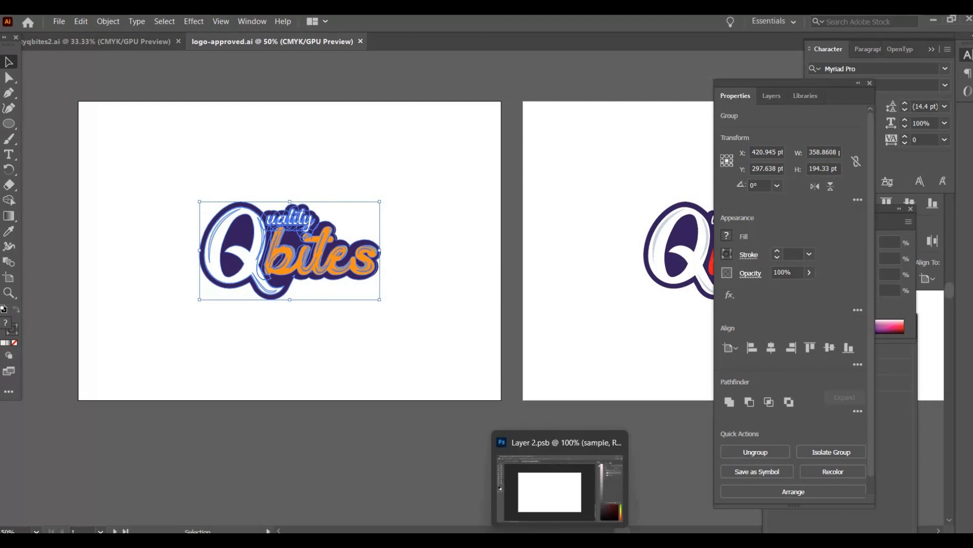
click(555, 484)
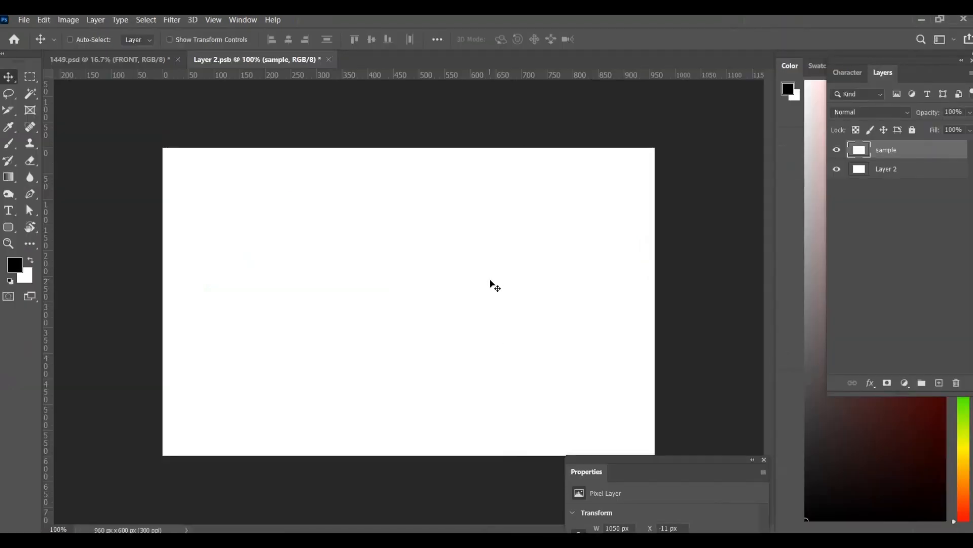
key(ctrl)
key(ctrl+v)
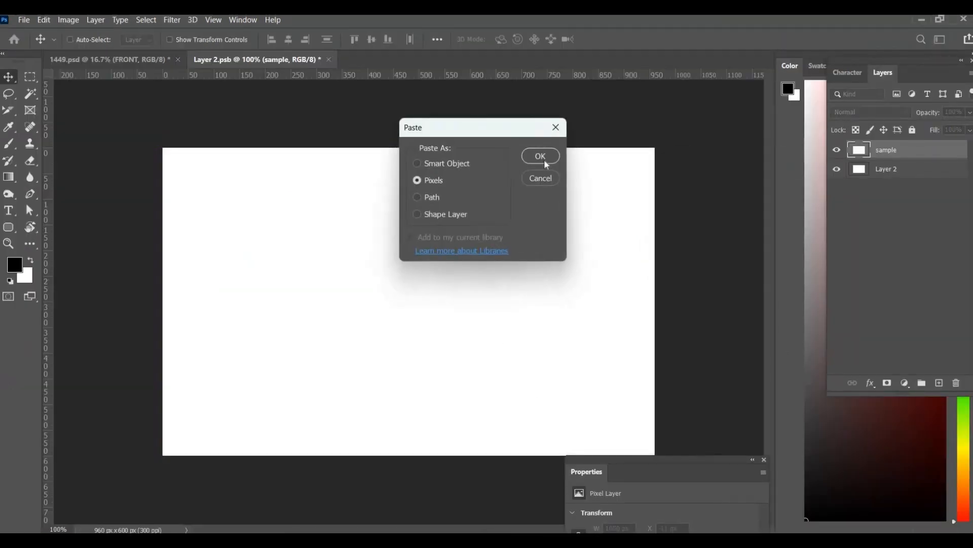
click(540, 156)
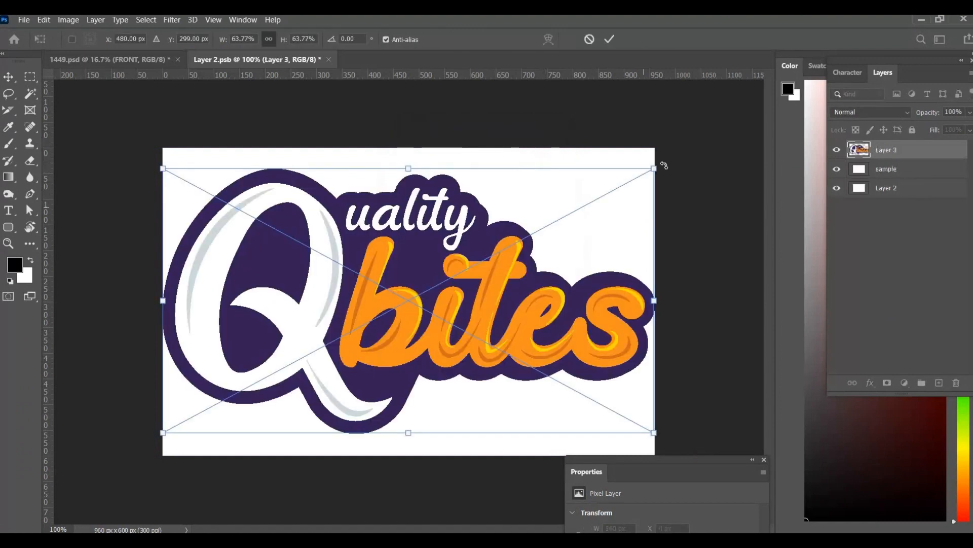
Step: Scale the pasted Qbites logo to about 38.67% and position it near the centre of the card
drag(598, 193, 479, 261)
drag(502, 335, 579, 296)
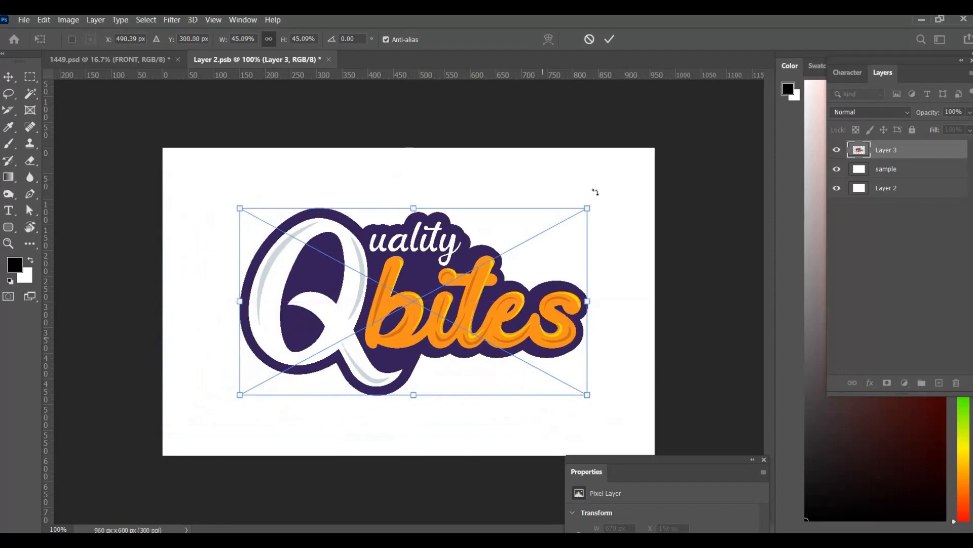
drag(581, 219, 532, 246)
drag(519, 322, 532, 321)
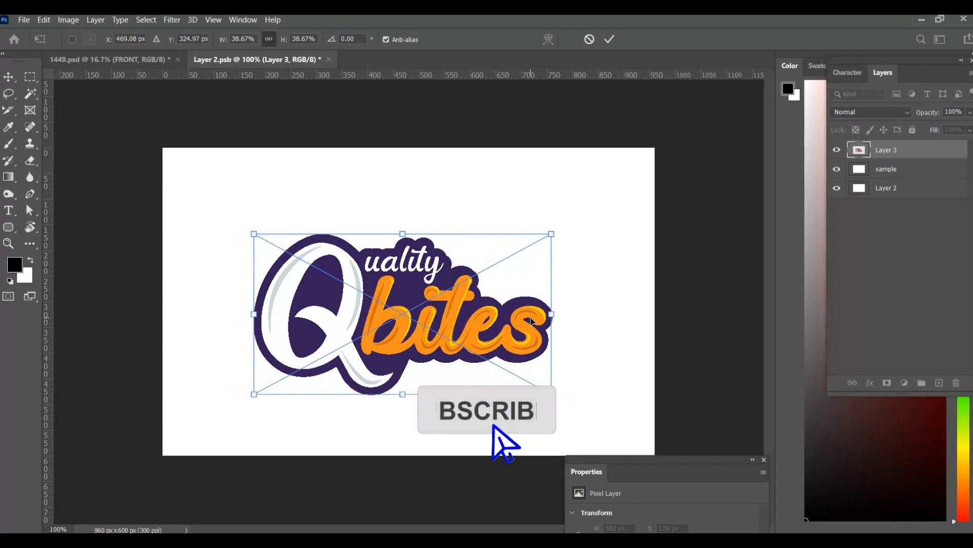
key(Return)
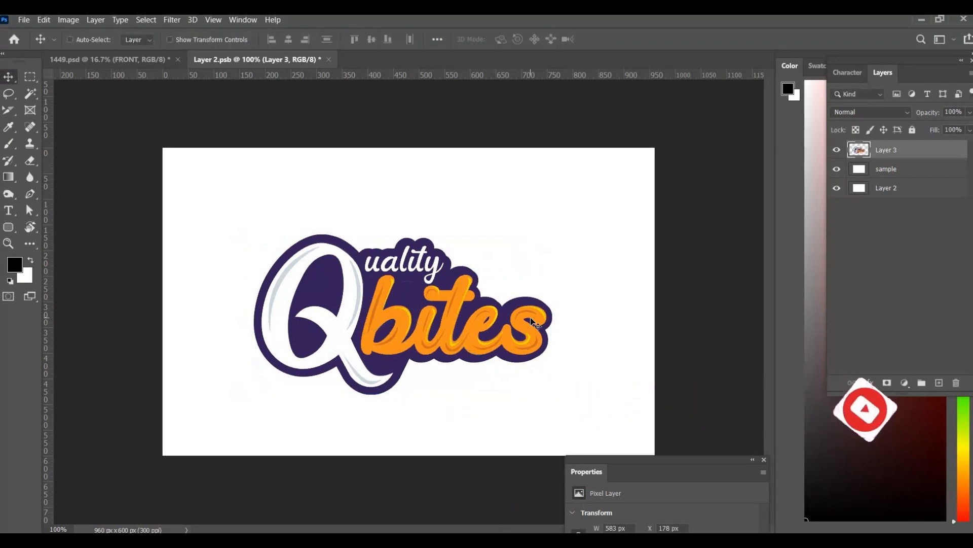
drag(462, 301, 468, 302)
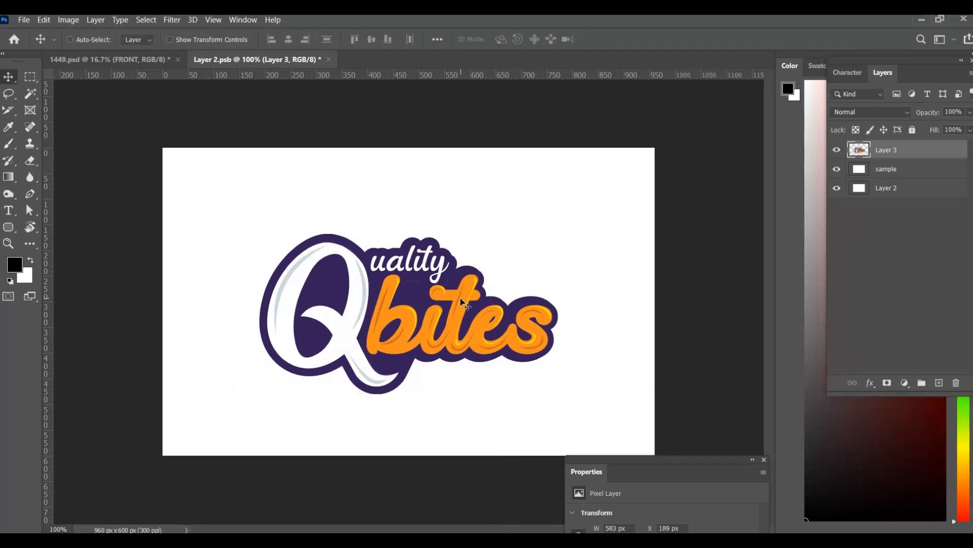
Step: Save the smart object, check the front card in 1449.psd, and return to Layer 2.psb
key(ctrl+s)
click(147, 61)
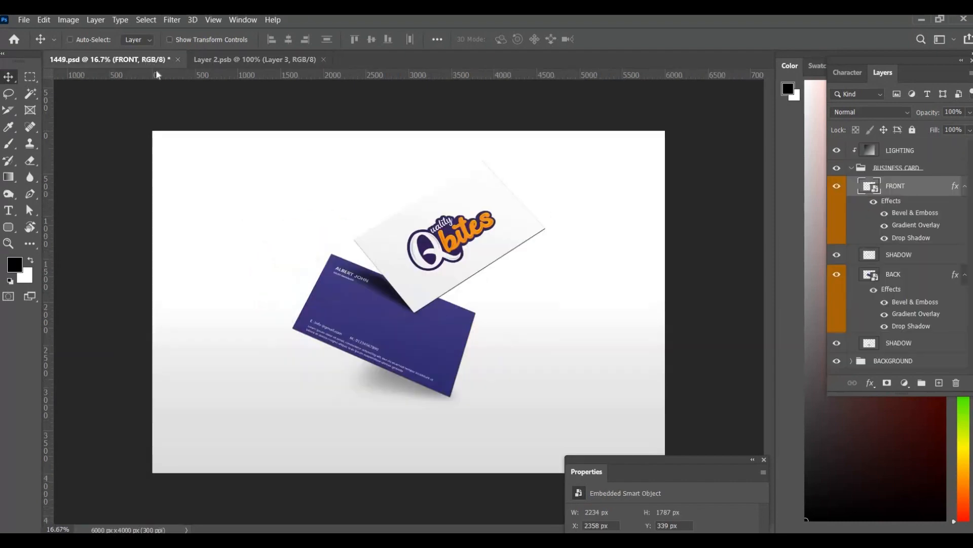
click(268, 67)
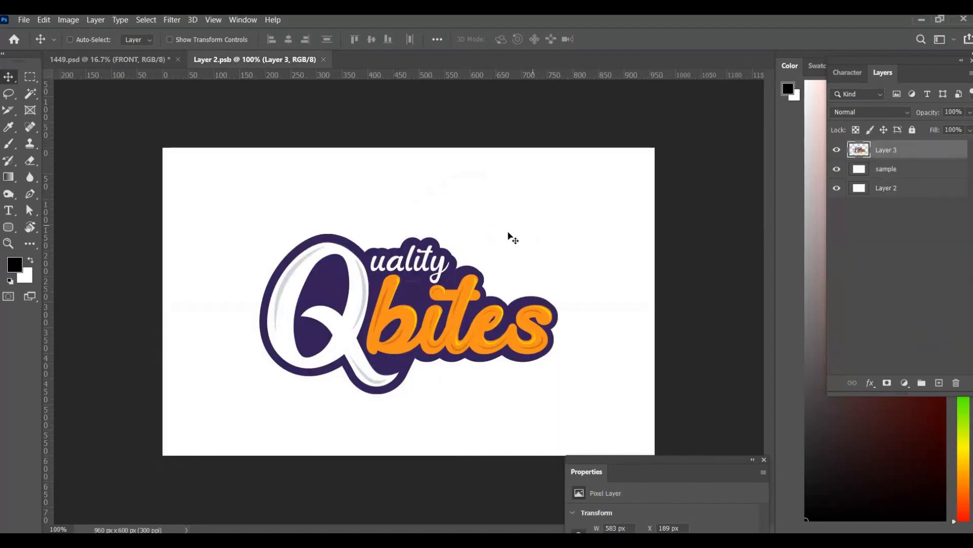
Step: Add a new layer directly above the sample layer and fill it with the orange sampled from the logo's lettering
right_click(562, 214)
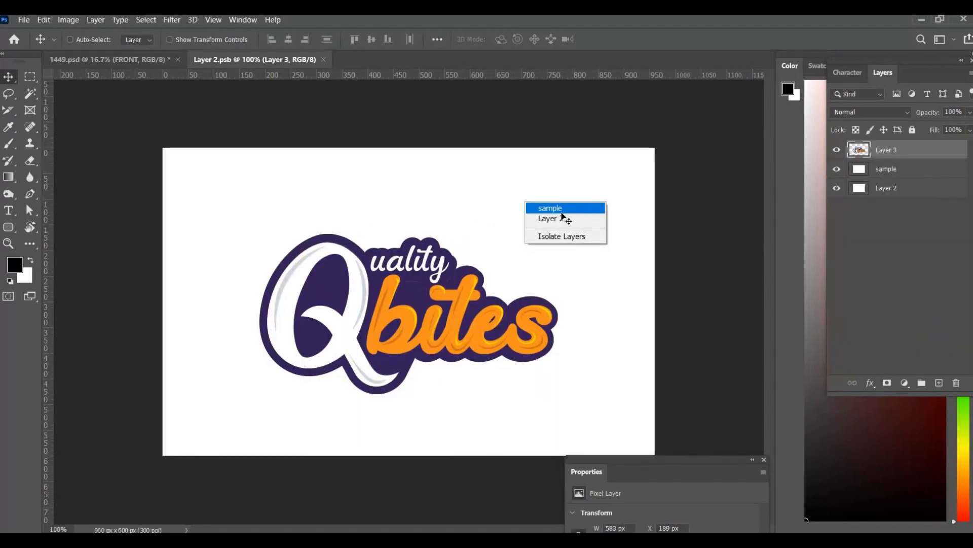
click(562, 211)
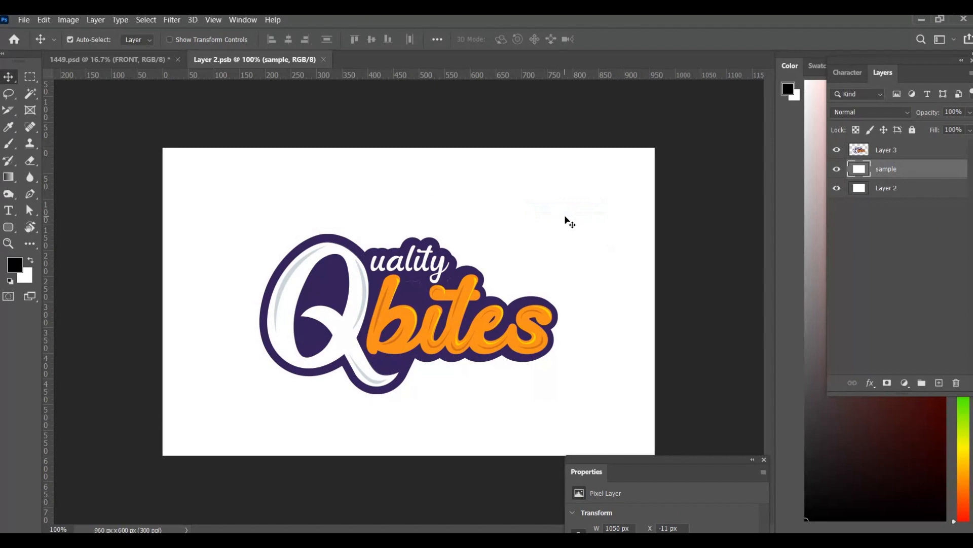
key(ctrl+shift+n)
key(Return)
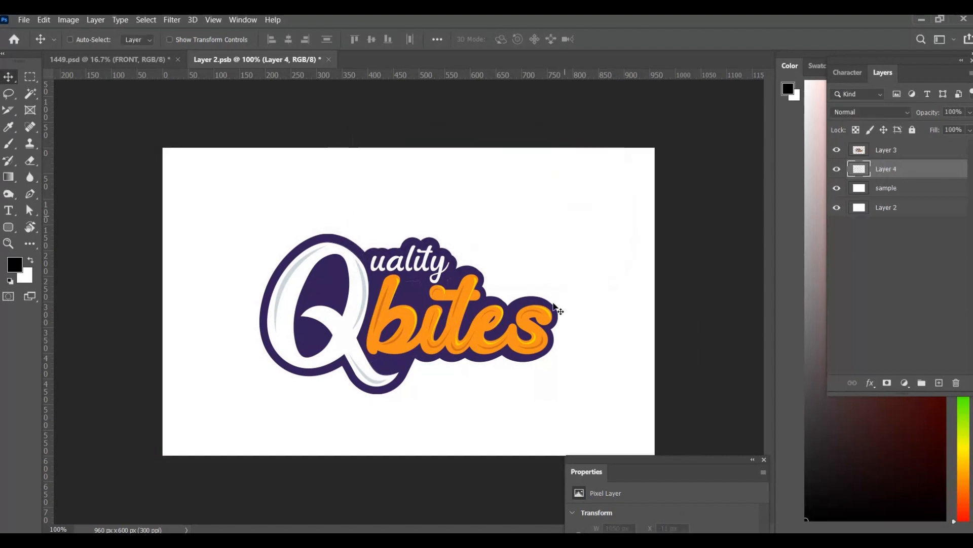
key(i)
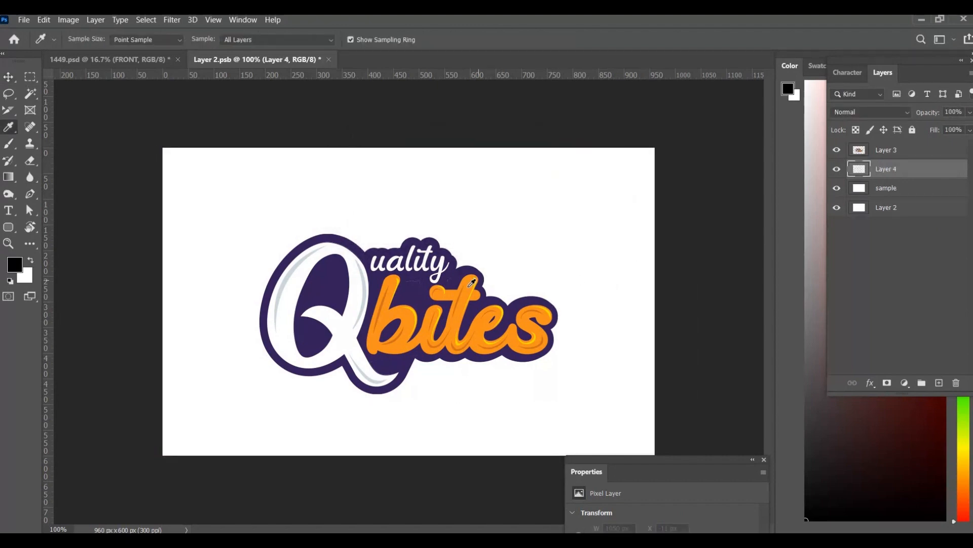
click(479, 283)
key(alt+BackSpace)
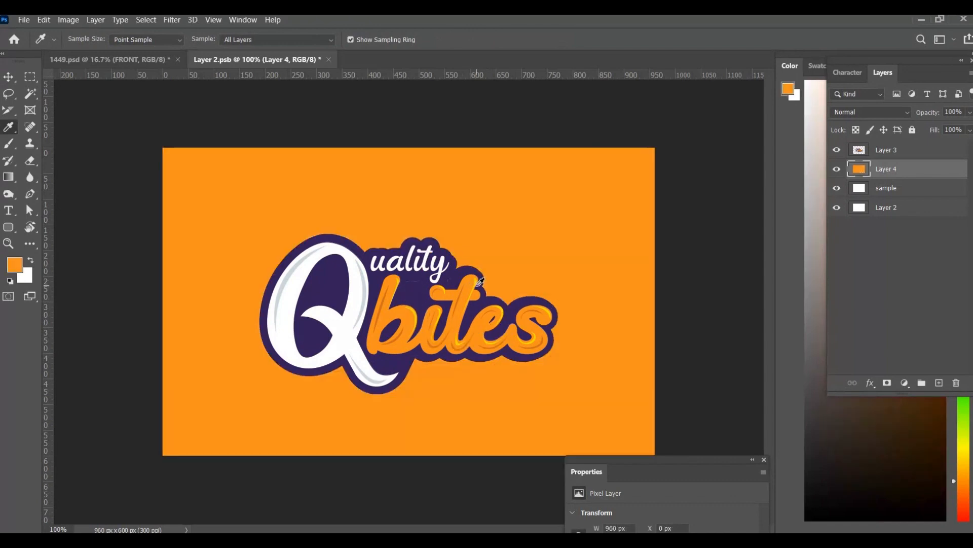
key(v)
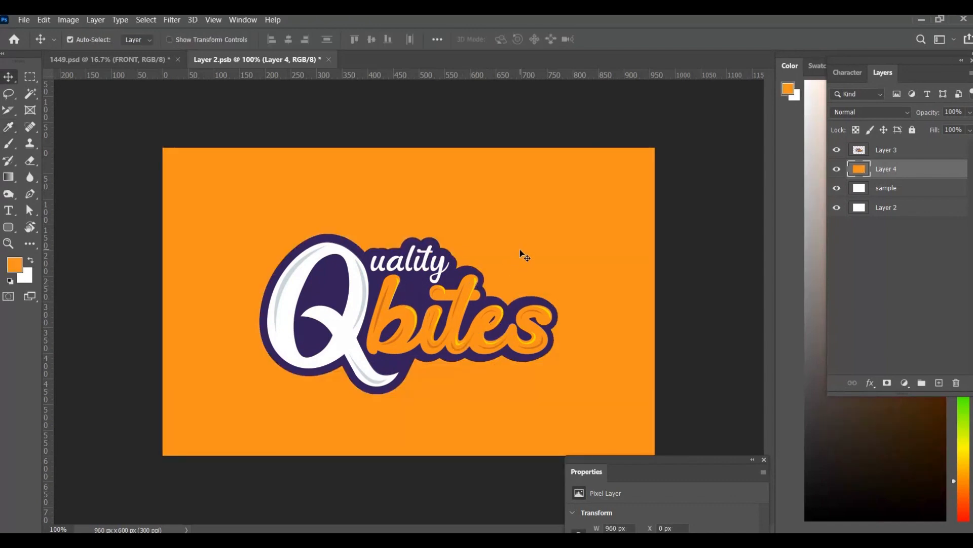
Step: Lighten the orange Layer 4 background to pale peach using Hue/Saturation with saturation -9 and lightness +61
key(ctrl+u)
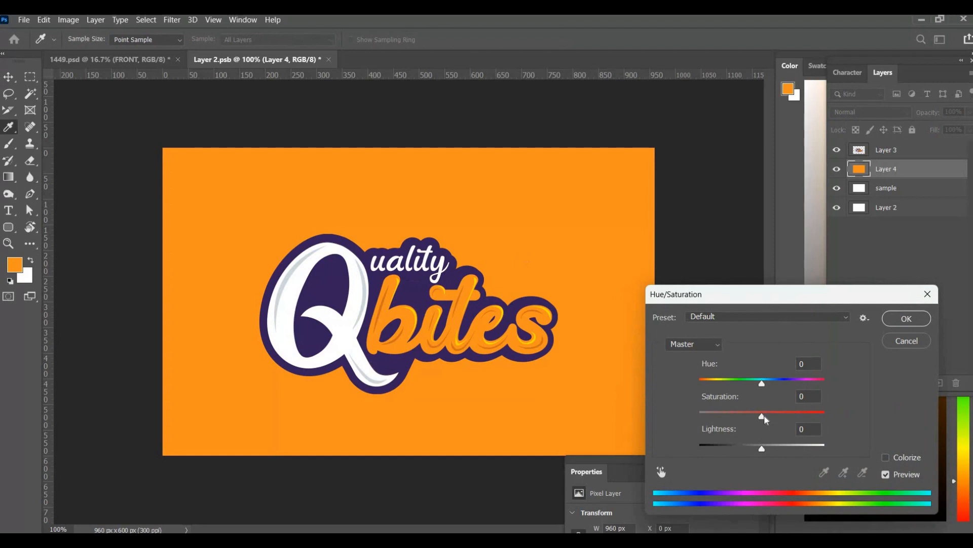
drag(765, 415, 728, 419)
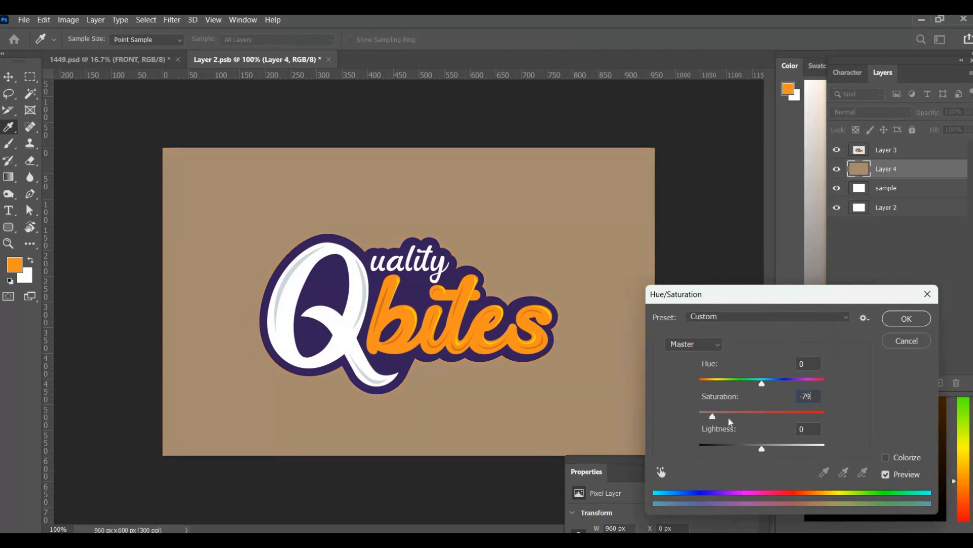
drag(789, 447, 801, 447)
drag(730, 415, 756, 419)
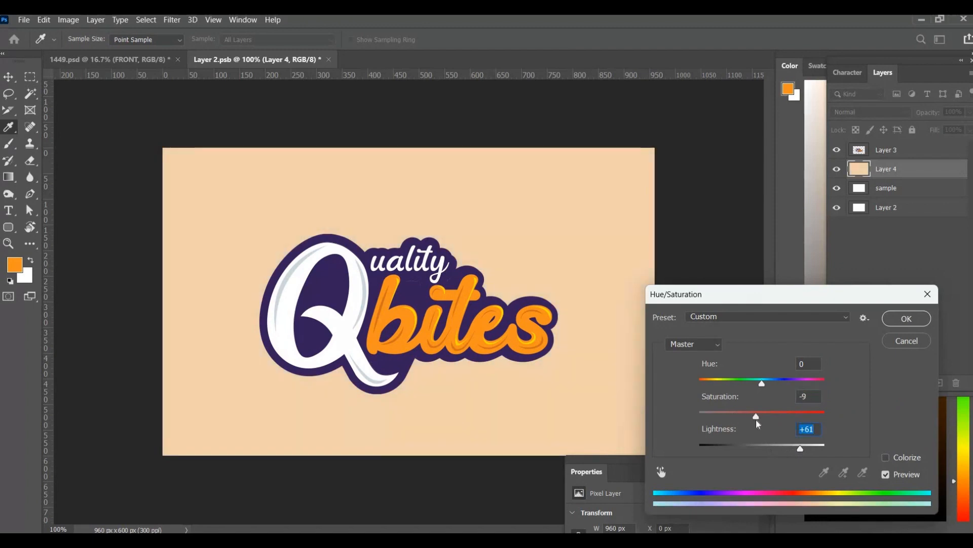
key(Return)
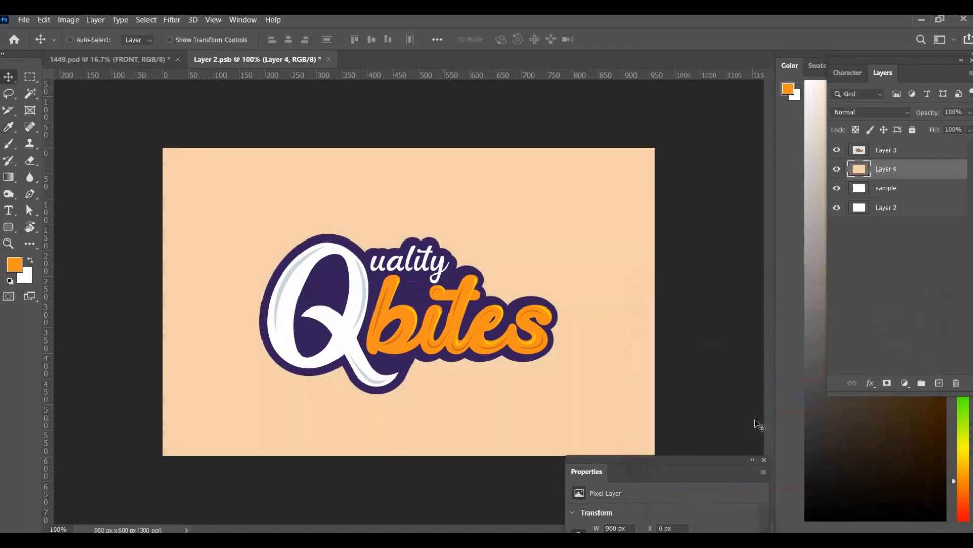
key(v)
Step: Save the lightened background, check it on the front card in 1449.psd, and return to Layer 2.psb
key(ctrl+s)
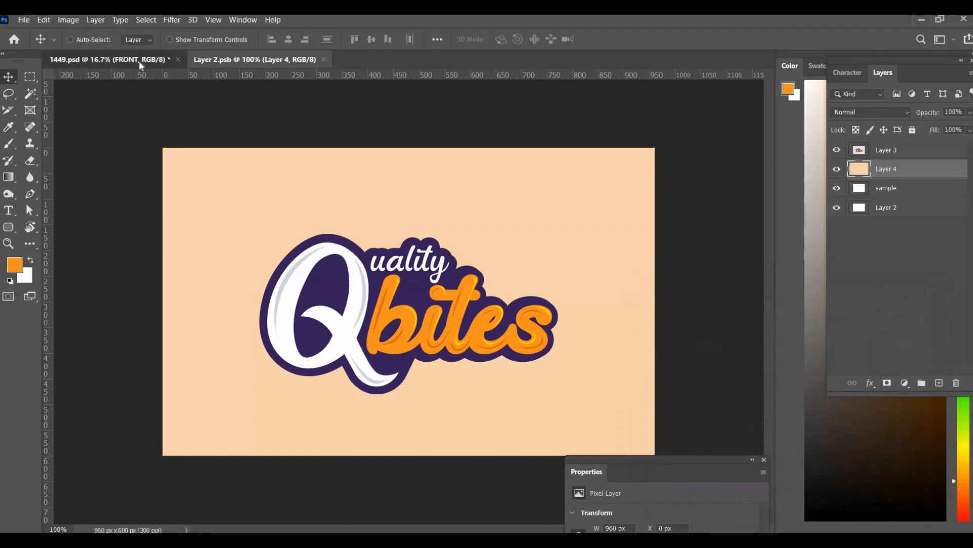
click(139, 59)
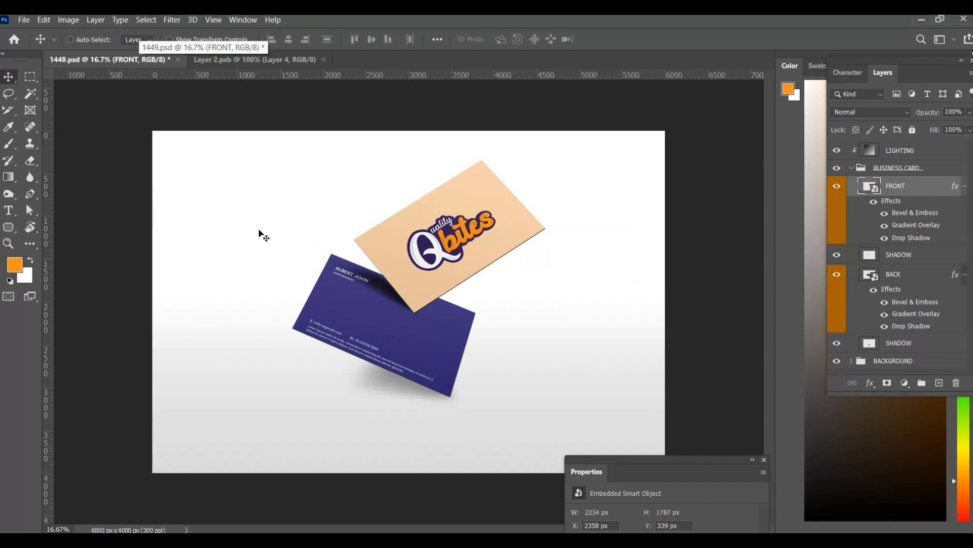
click(273, 61)
Step: Scale the Qbites logo layer down slightly to 564 px wide and save the smart object
right_click(485, 300)
click(496, 302)
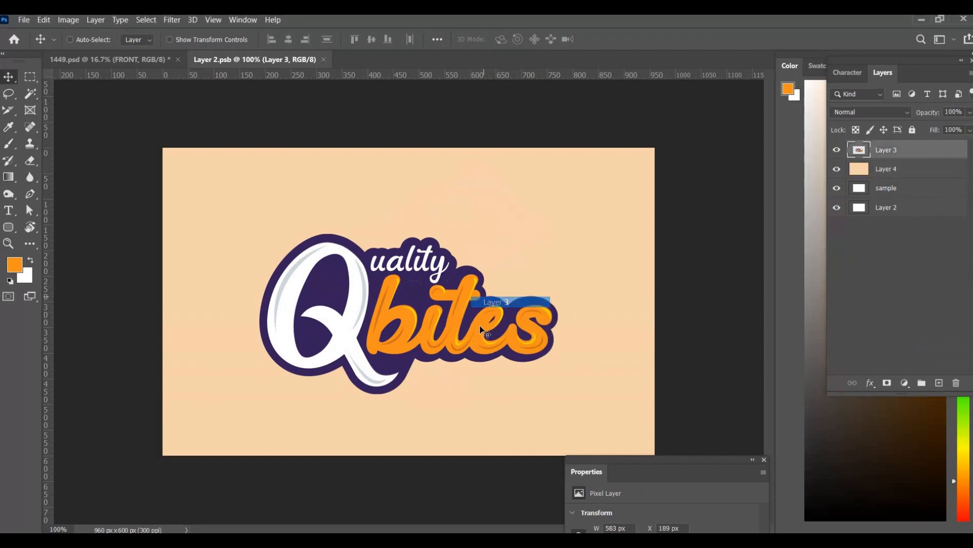
key(ctrl+t)
drag(415, 393, 415, 391)
key(Return)
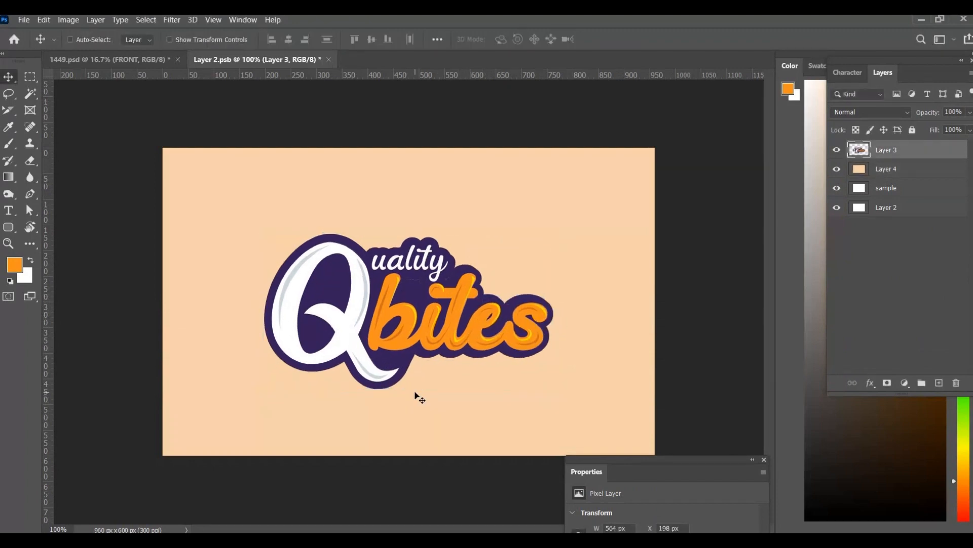
key(ctrl+s)
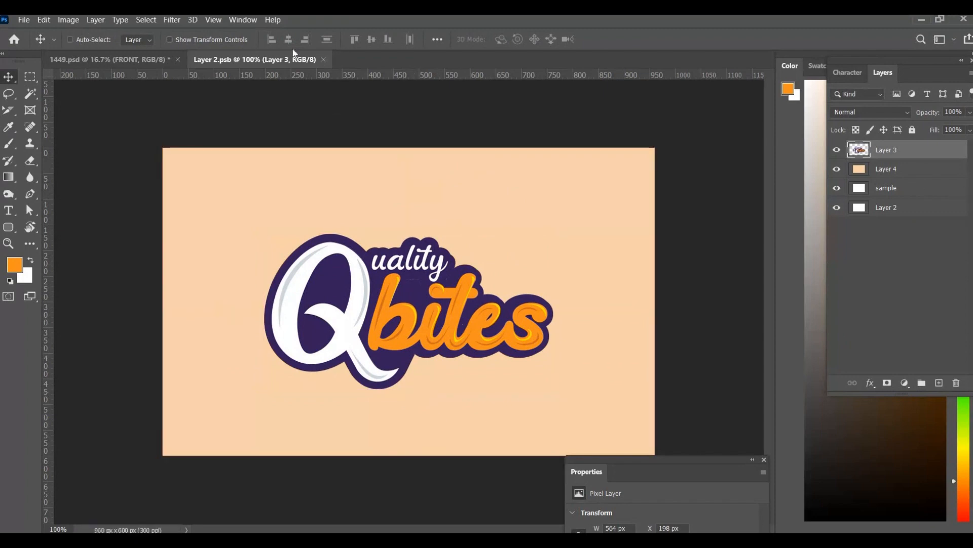
Step: Align the Qbites logo to the vertical centre of the whole canvas and save Layer 2.psb
key(ctrl+a)
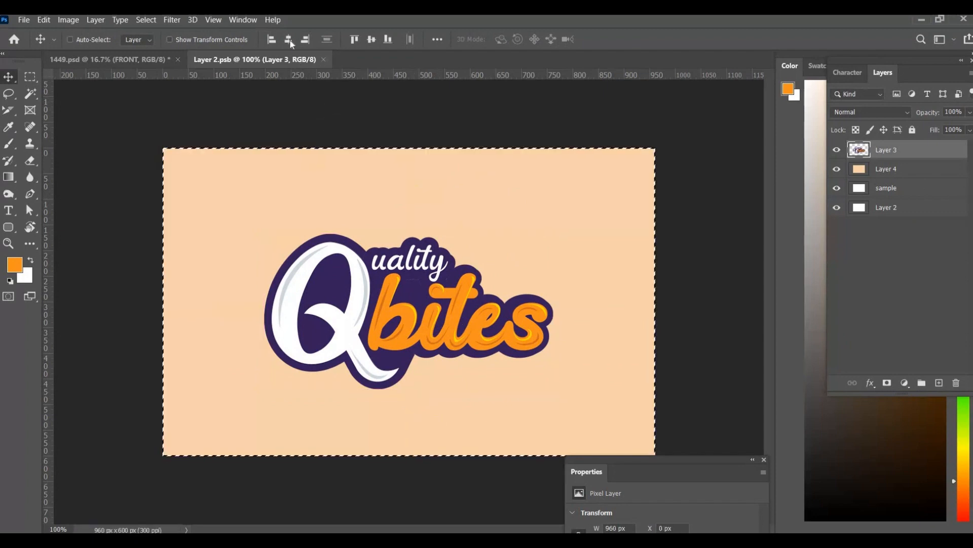
click(371, 39)
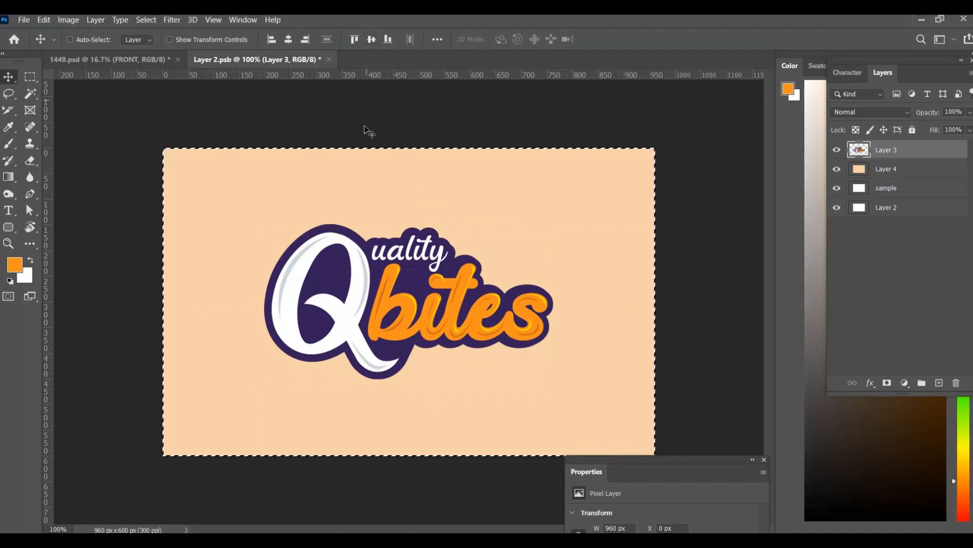
key(ctrl+d)
click(70, 39)
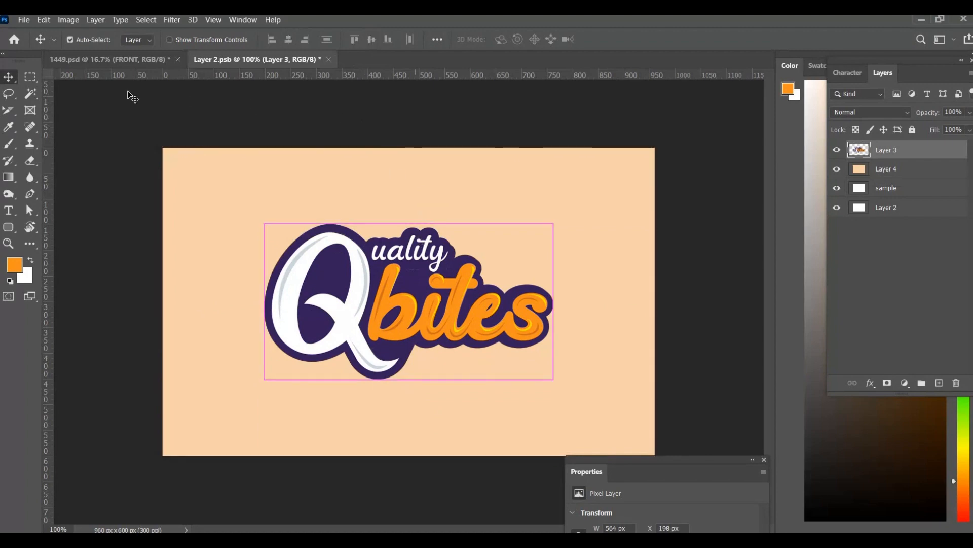
key(ctrl+s)
Step: Return to 1449.psd and open the BACK card's smart object without updating its text layers
click(130, 60)
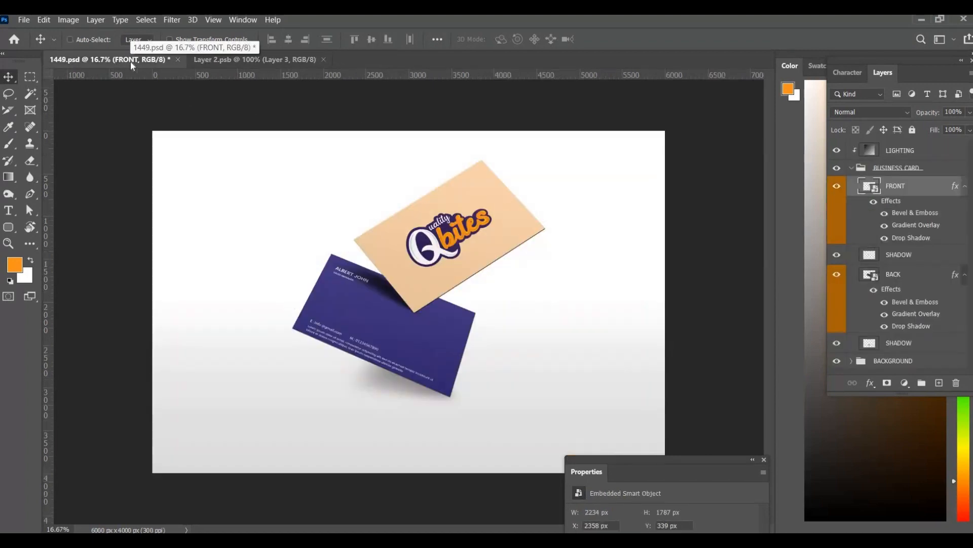
double_click(876, 281)
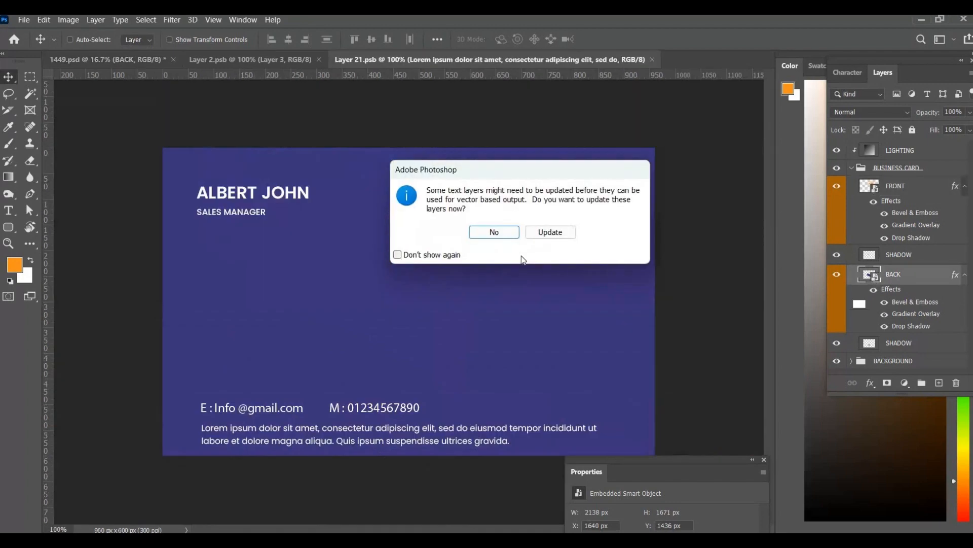
click(507, 235)
Step: Paste the Qbites logo as pixels directly above Layer 3, scale it to 602 px wide, and move it near the card's middle
right_click(546, 220)
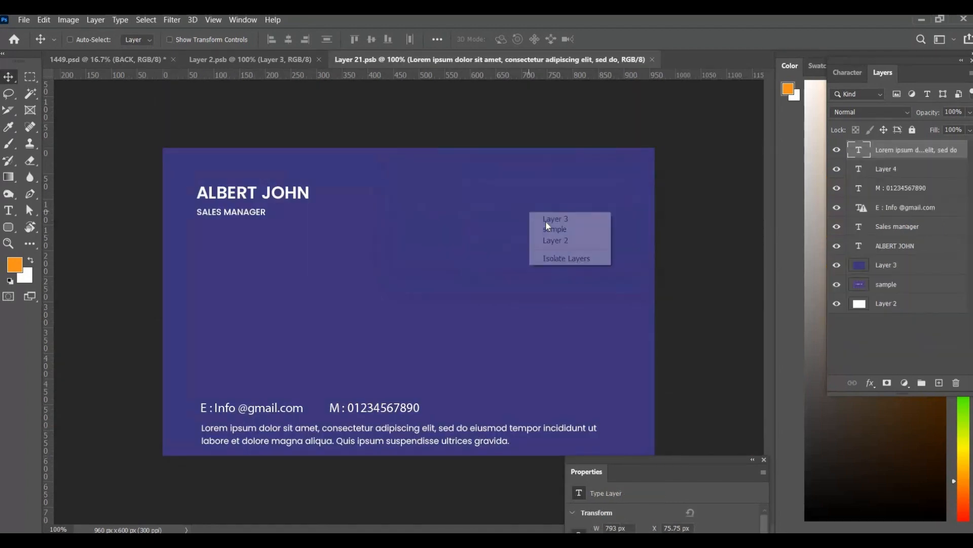
click(547, 225)
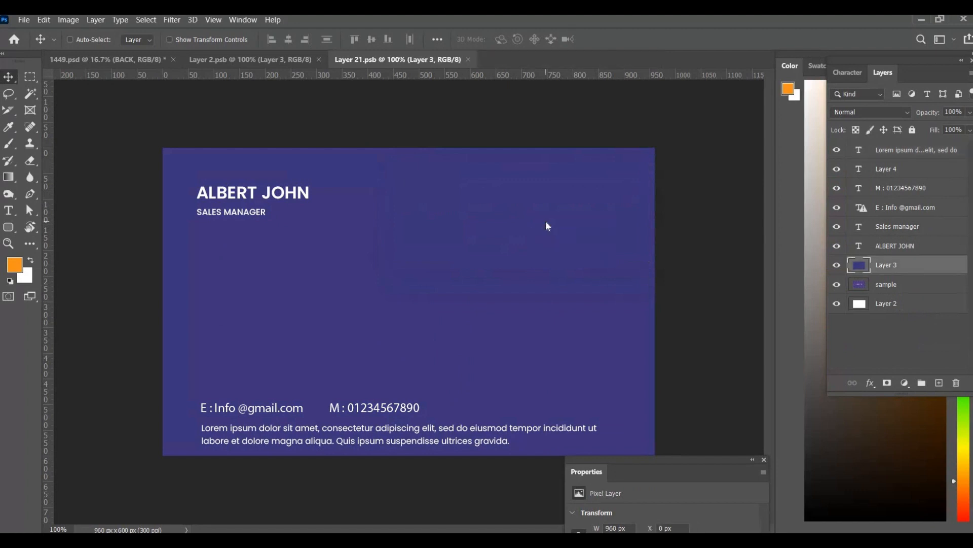
key(ctrl+v)
key(Return)
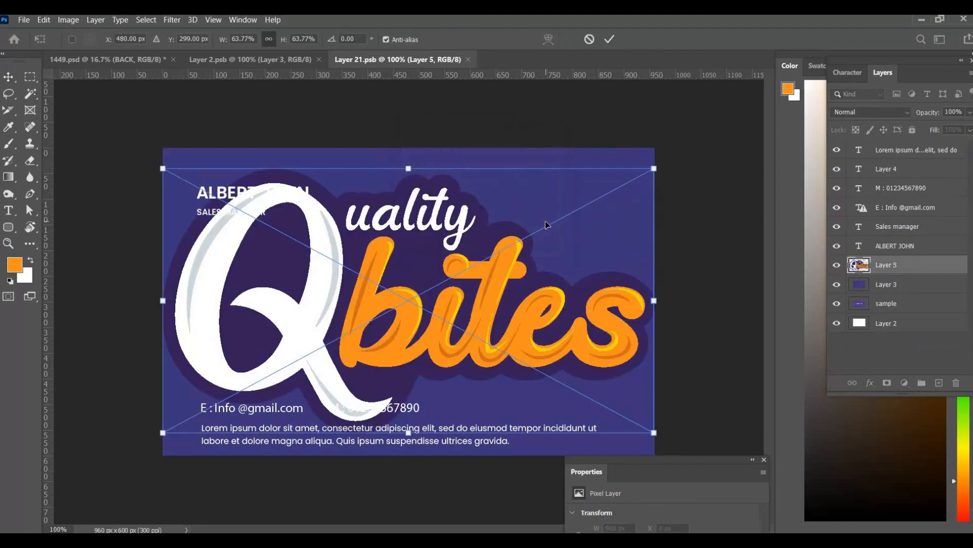
drag(657, 166, 474, 270)
key(Return)
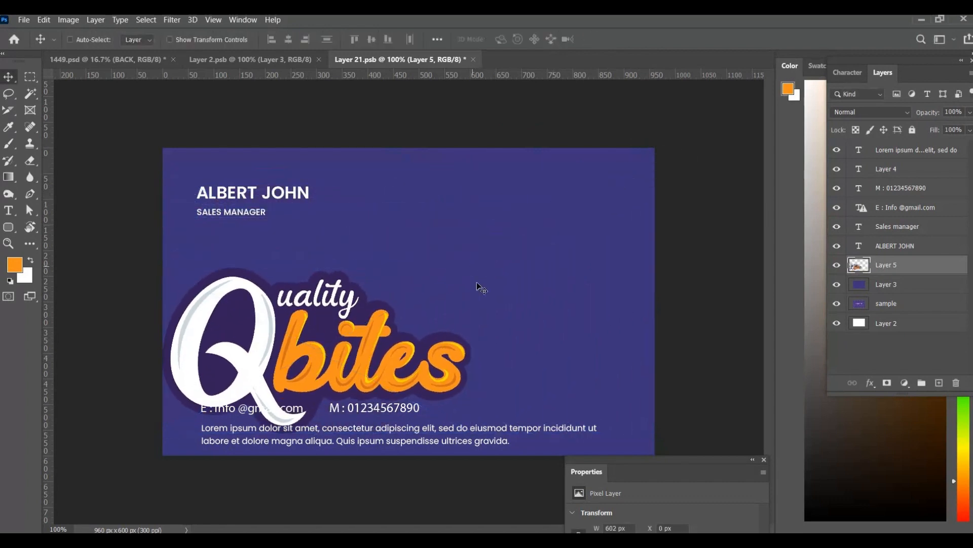
drag(392, 332, 494, 267)
Step: Fill the back card's background on Layer 3 with the dark purple sampled from the logo's outline
right_click(583, 188)
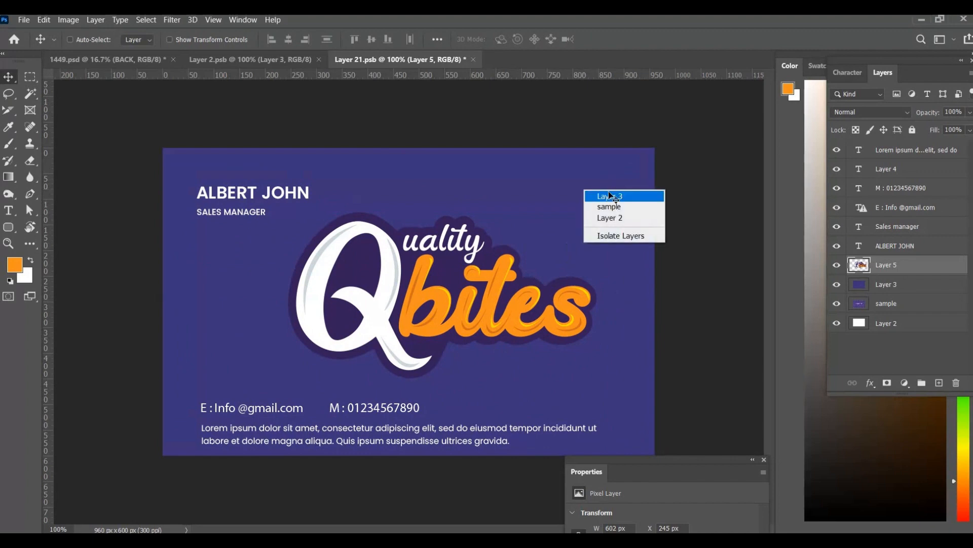
click(611, 197)
key(i)
click(444, 259)
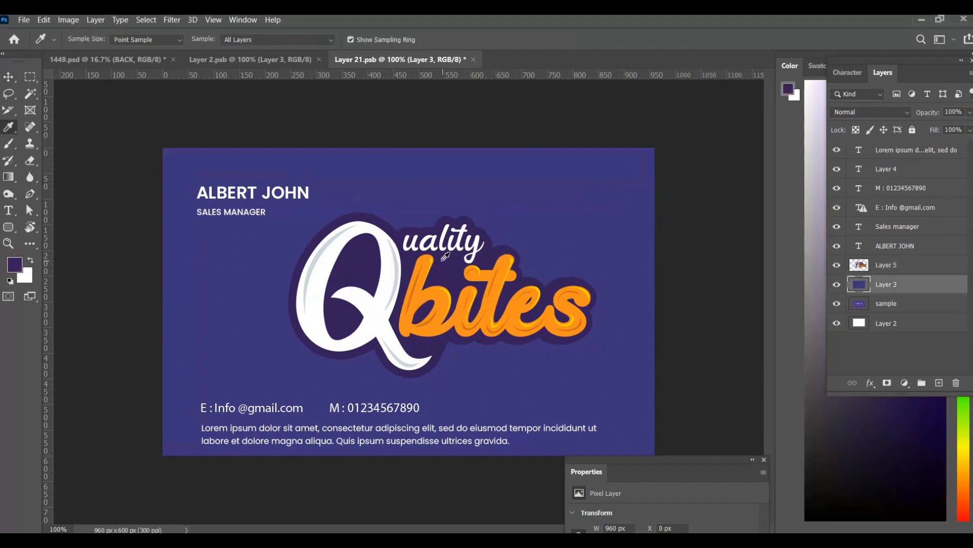
key(alt+BackSpace)
key(v)
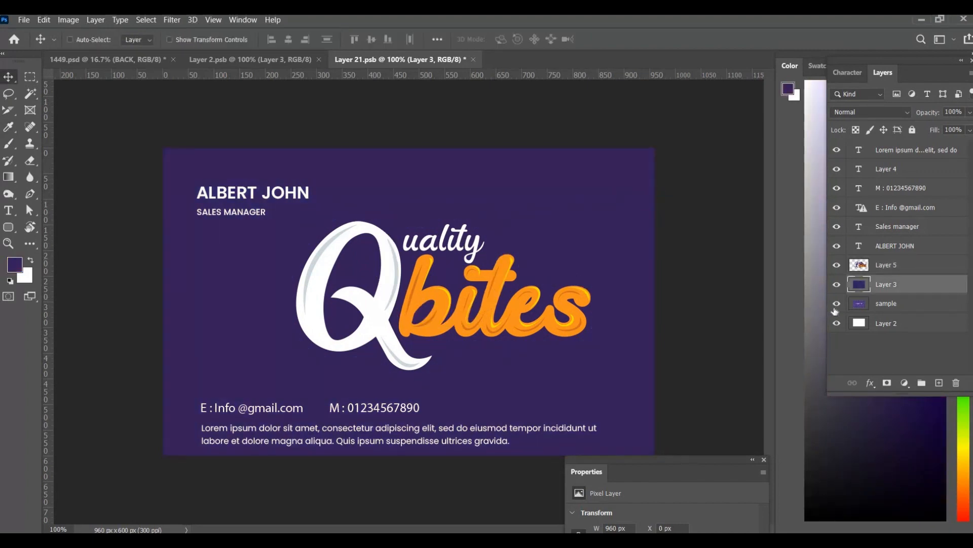
Step: Hide the pasted logo layer, save Layer 21.psb, and check the back card in 1449.psd
click(837, 264)
key(ctrl+s)
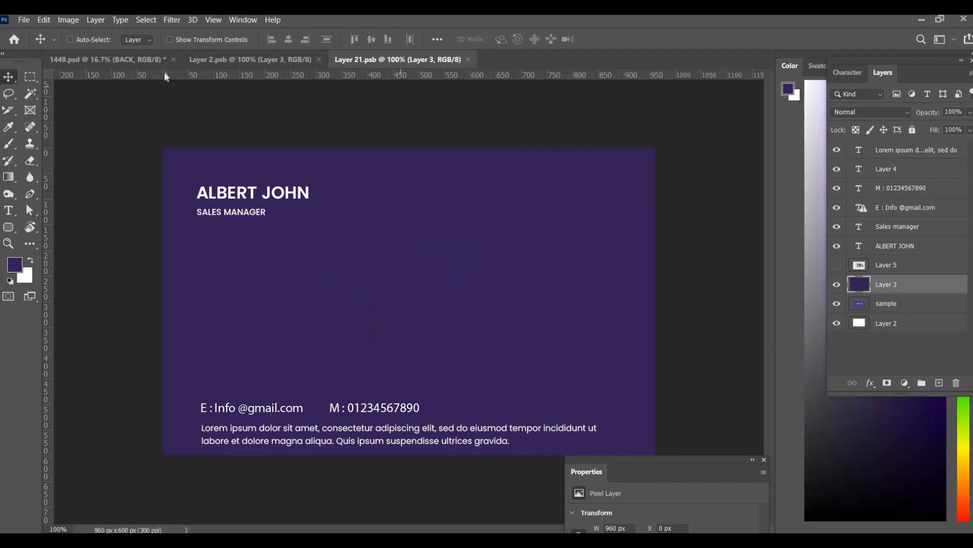
click(82, 62)
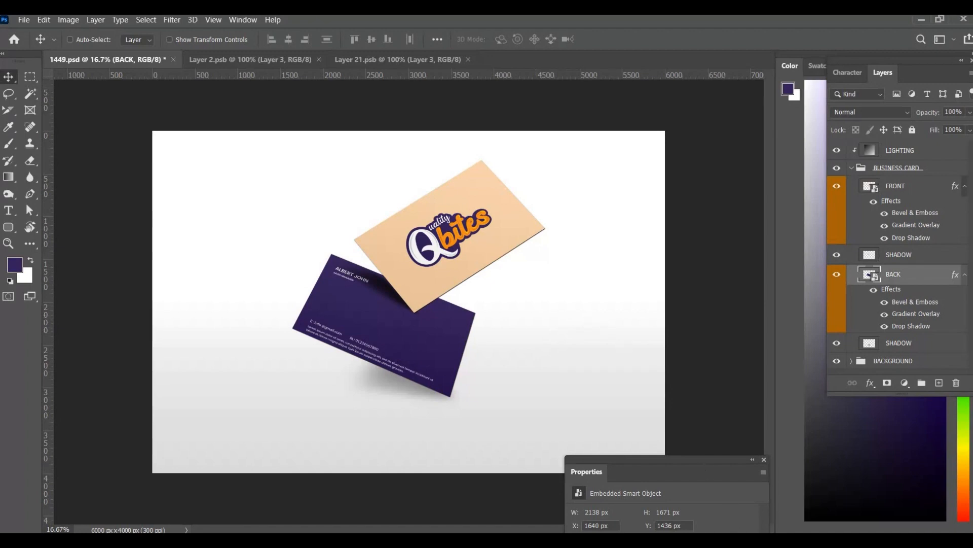
click(735, 540)
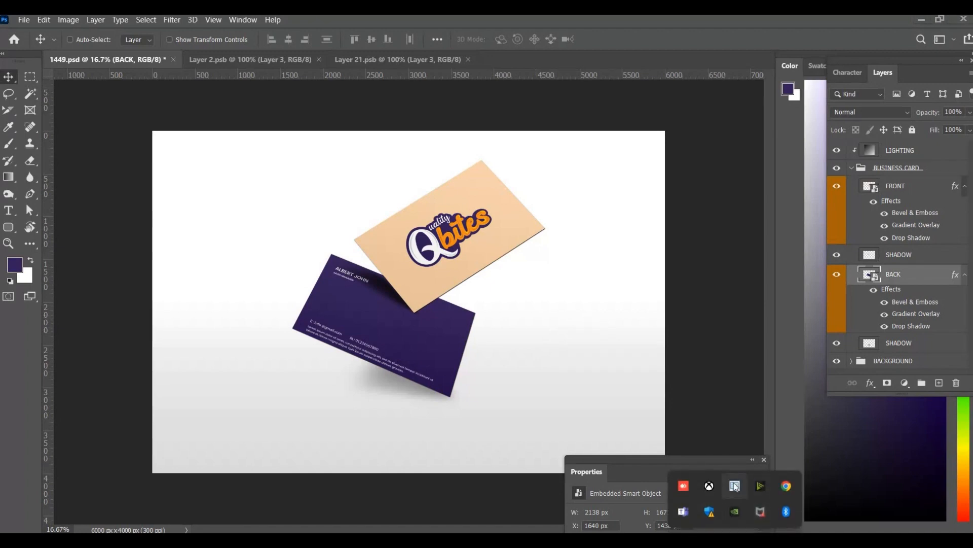